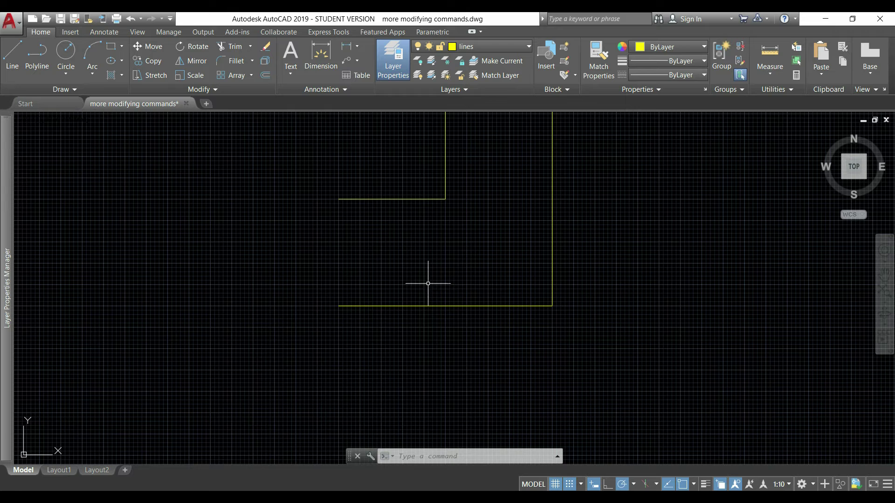
- Expand the Modify panel to reveal extra modify tools such as Lengthen
click(212, 89)
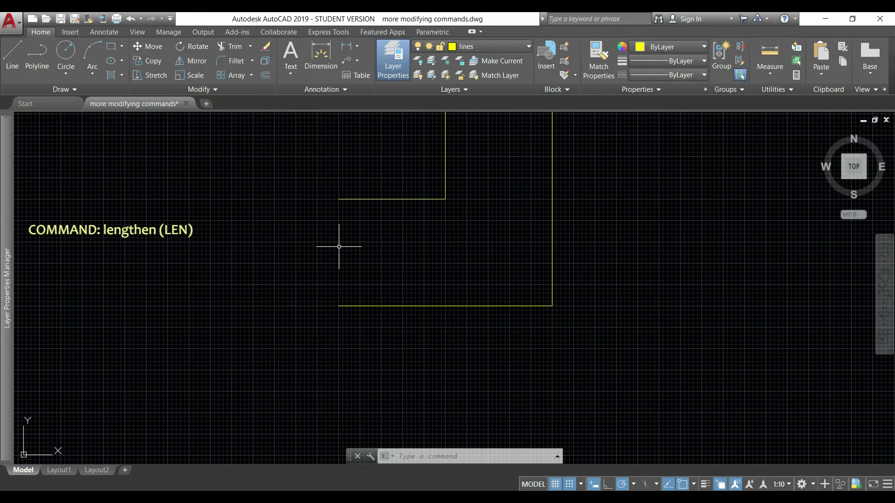
- Start Lengthen and measure the bottom horizontal line, which reports a length of 50
click(212, 87)
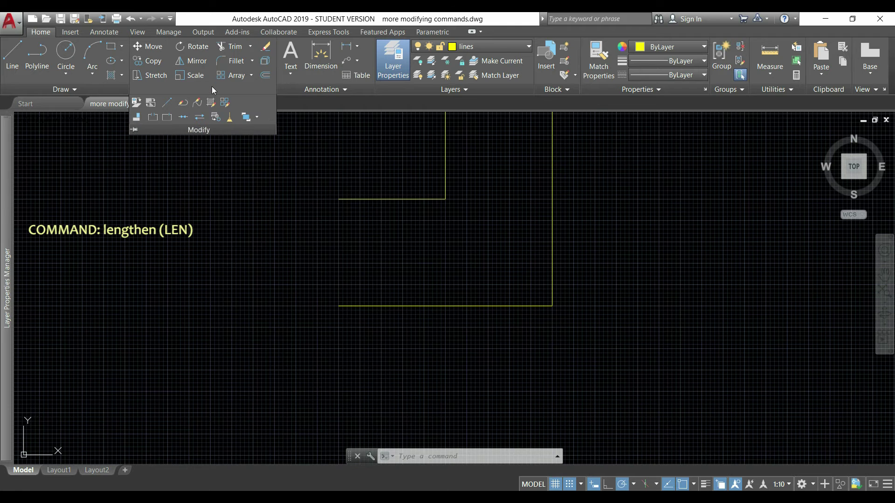
click(167, 103)
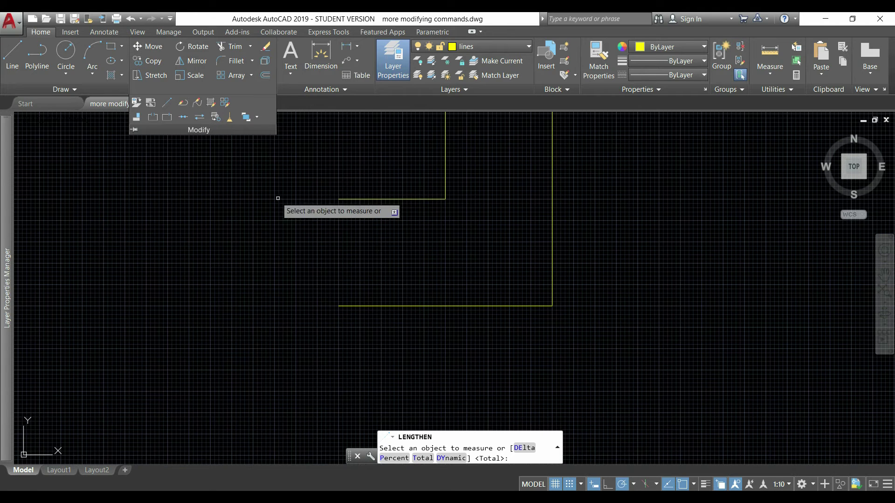
click(490, 306)
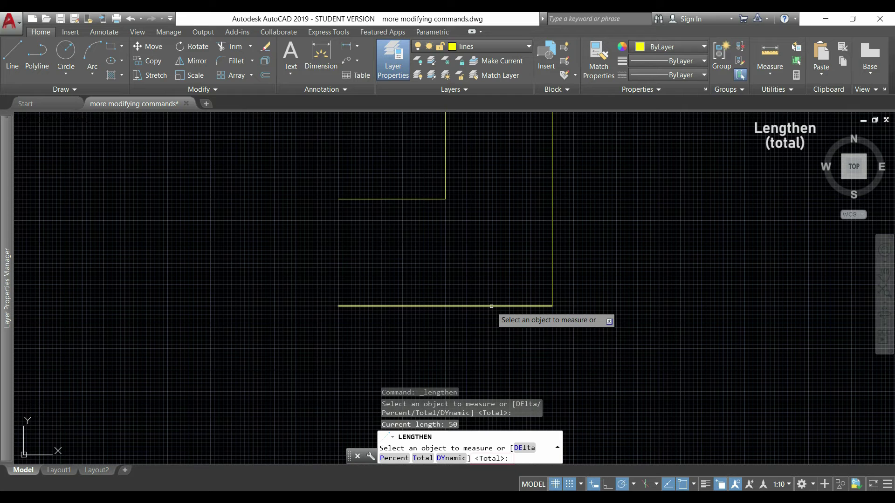
- Make the bottom line 60 long in total, extending it at its left end
key(Return)
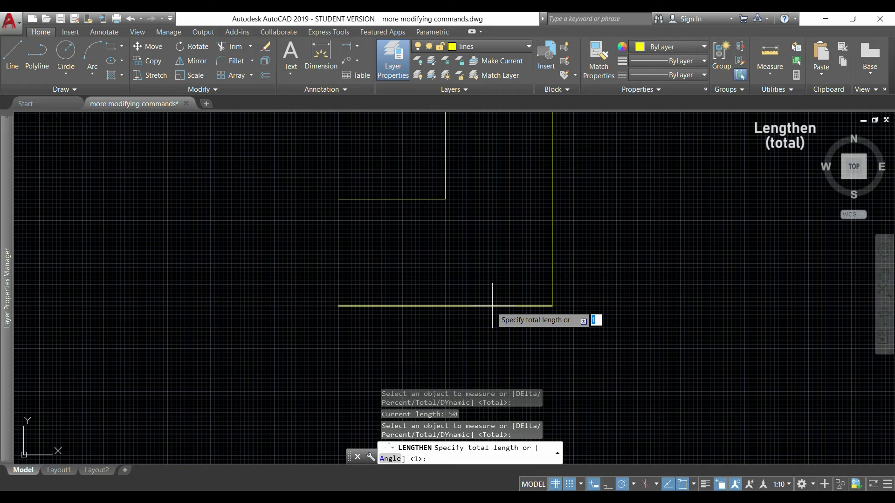
text(60)
key(Return)
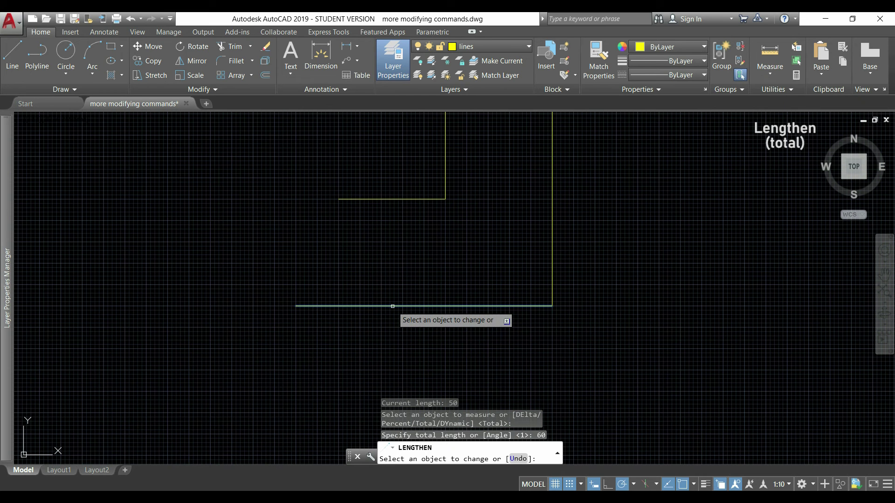
click(393, 307)
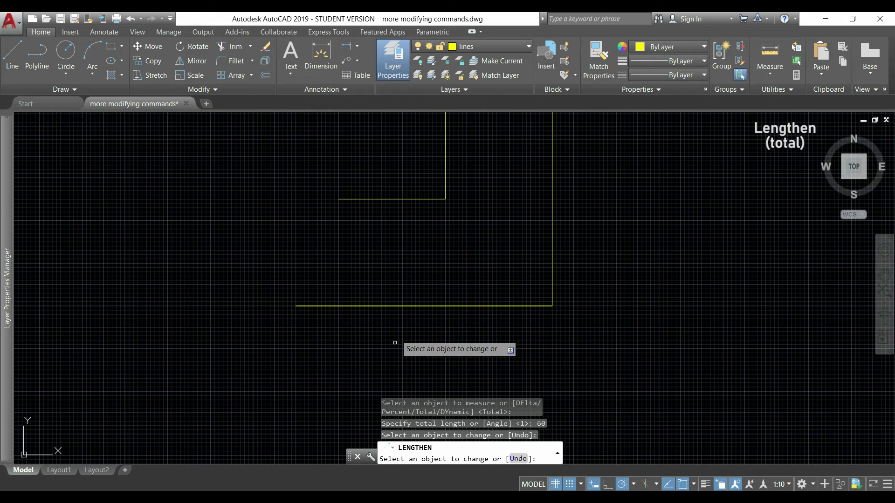
key(Return)
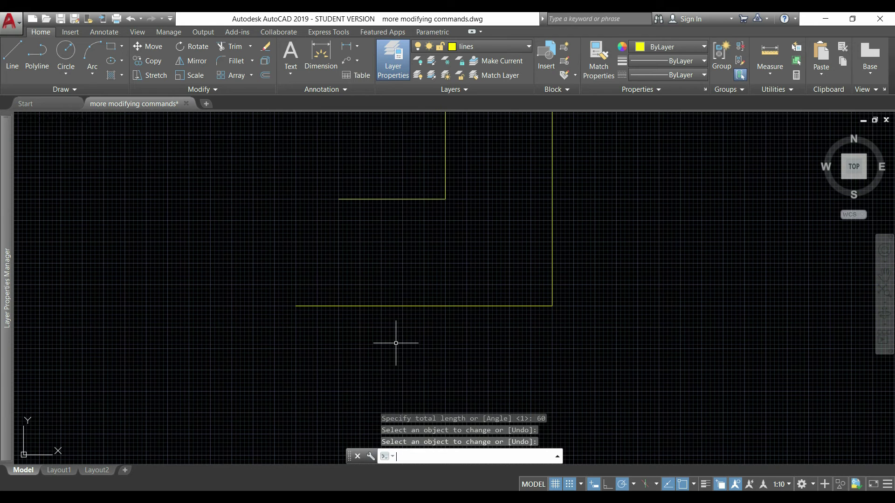
- Rerun LEN with the Delta option set to a 20-unit increment
text(LEN)
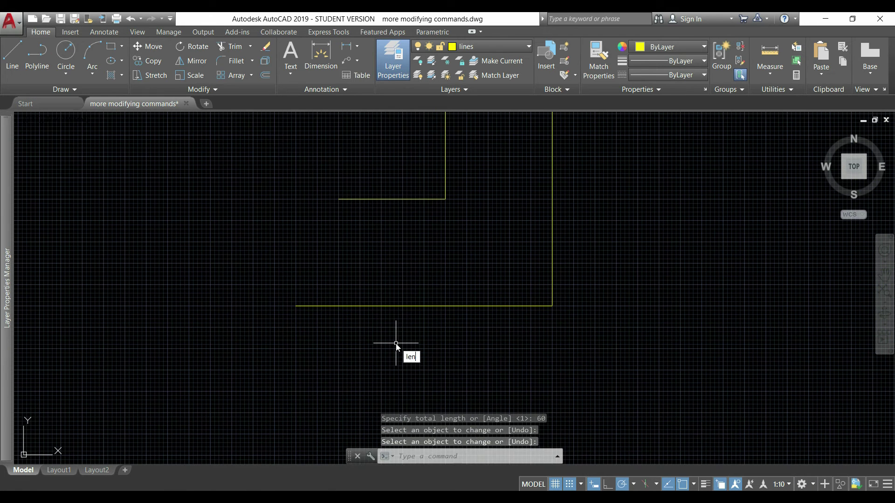
key(Return)
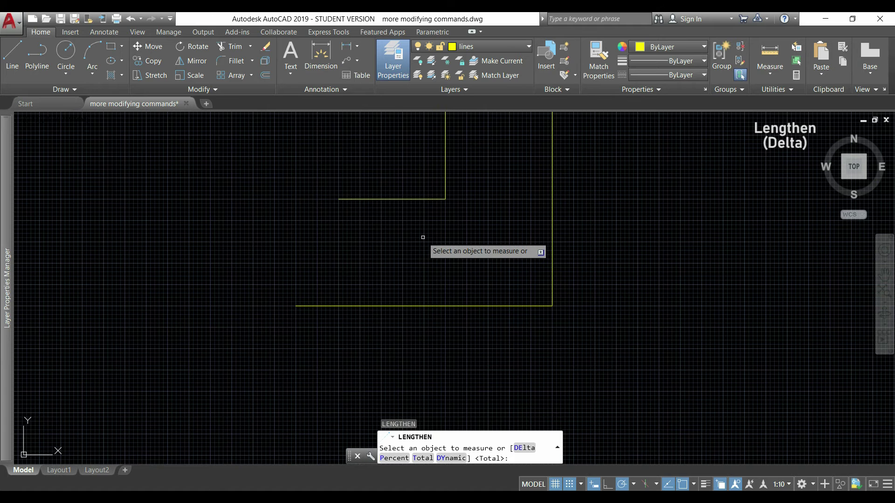
text(de)
key(Return)
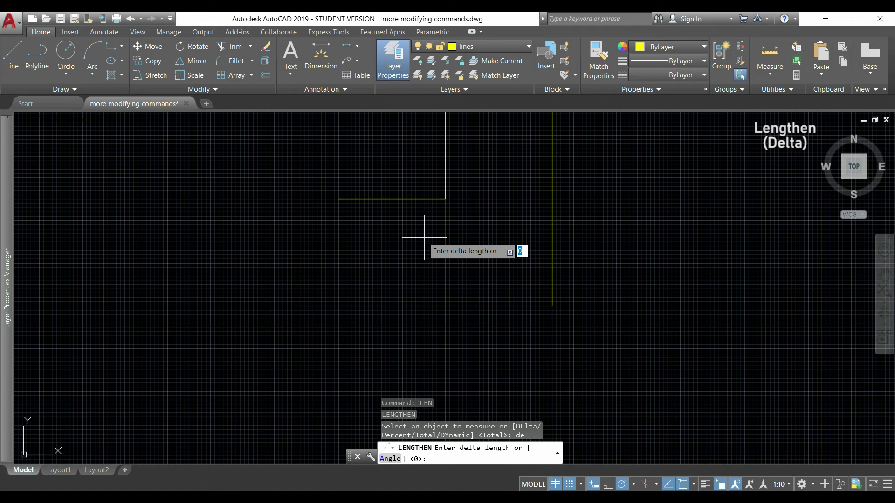
text(1)
key(BackSpace)
text(20)
key(Return)
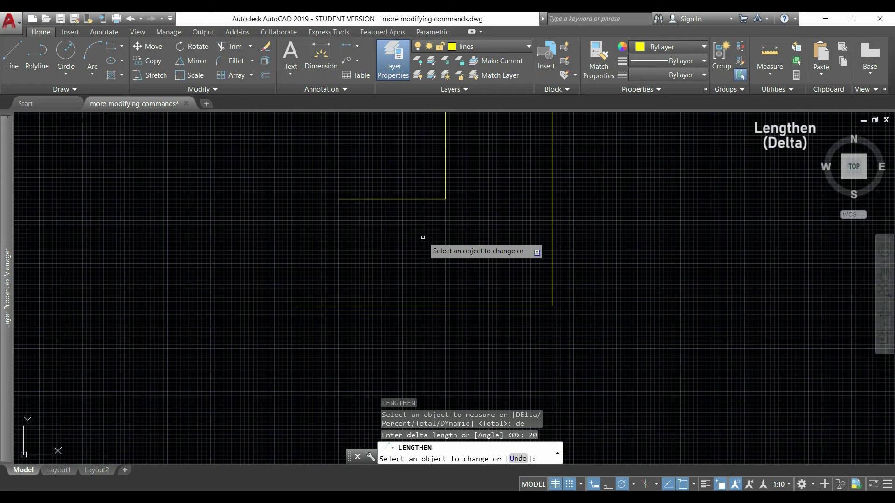
- Extend the bottom line rightward by 20 four times, past the right vertical line
click(310, 306)
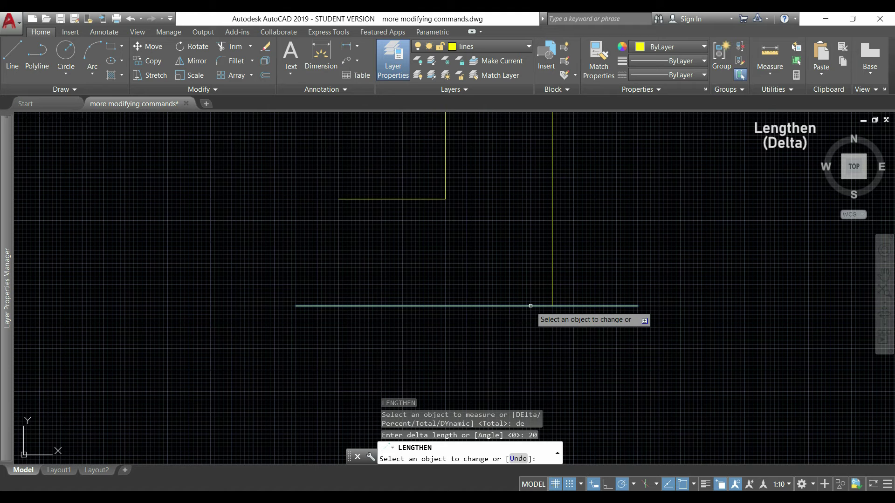
click(531, 306)
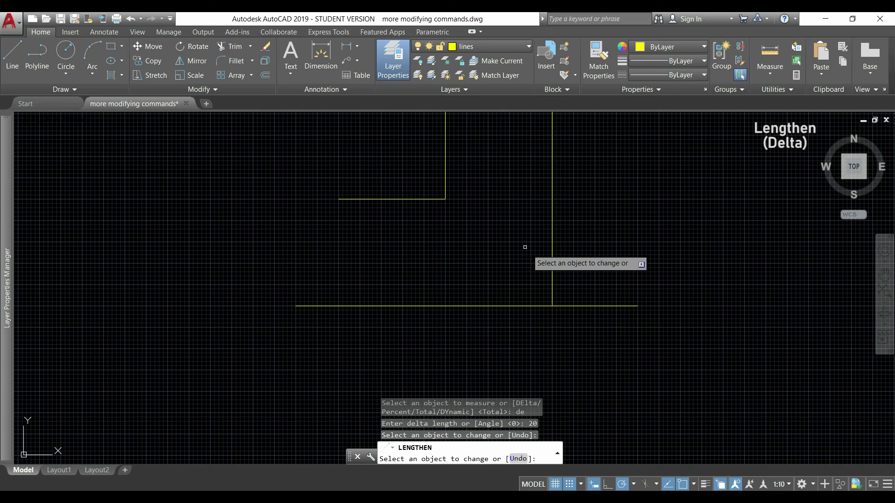
click(595, 306)
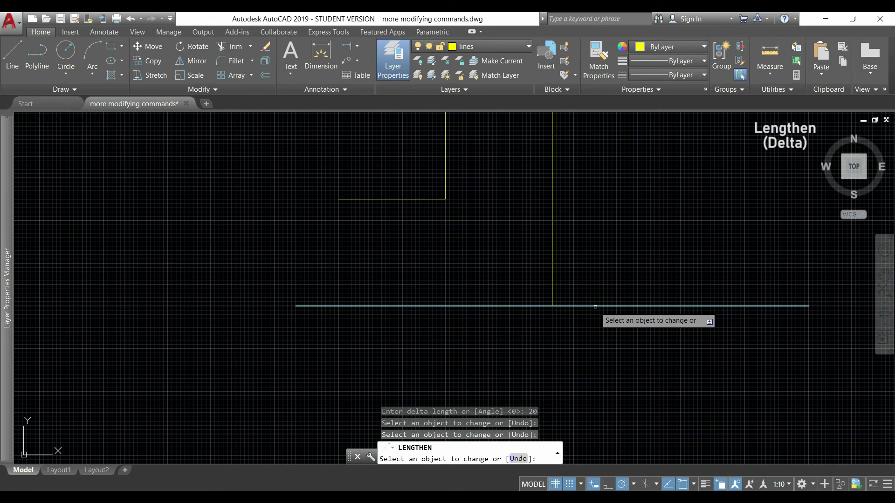
click(689, 306)
key(Return)
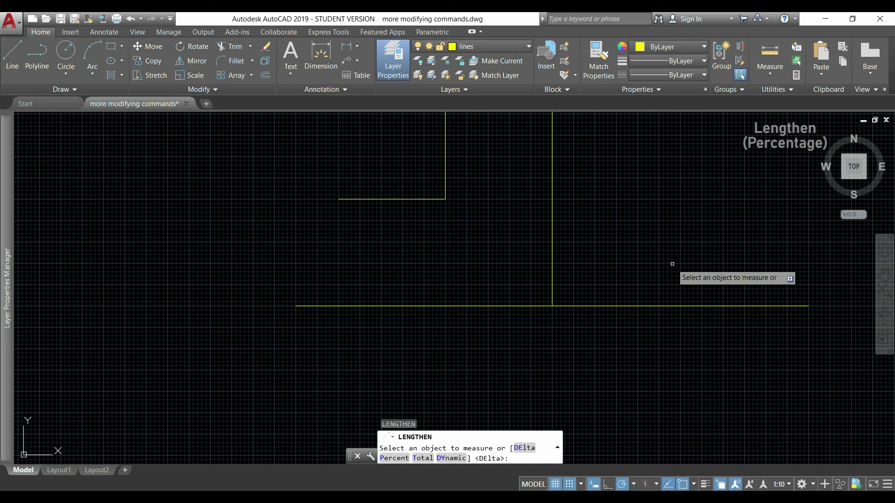
- Shorten the upper short horizontal line to 70 percent with the Percent option
text(p)
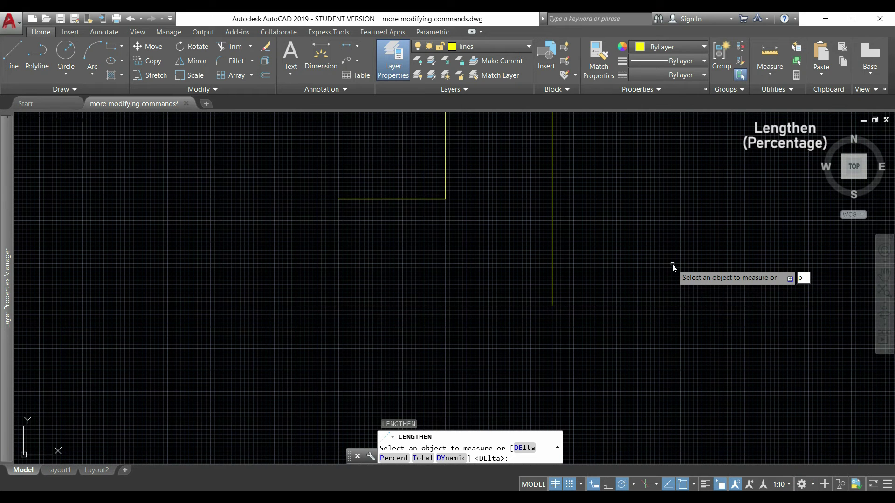
key(Return)
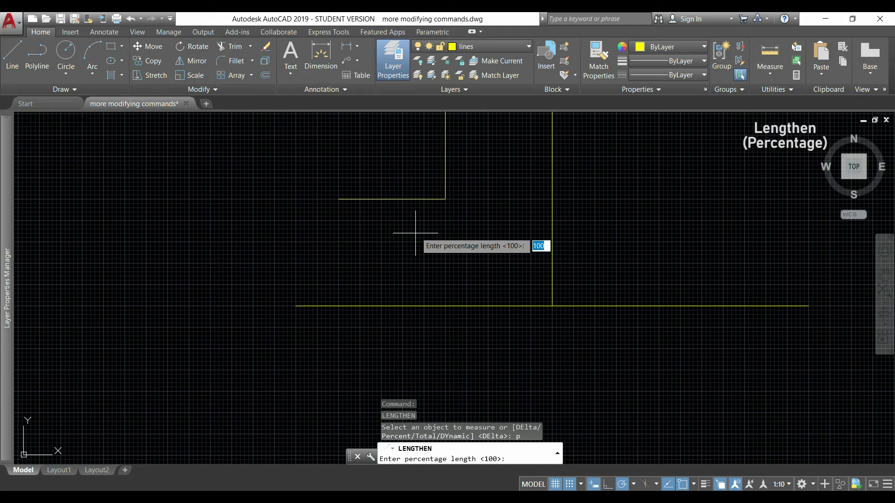
text(70)
key(Return)
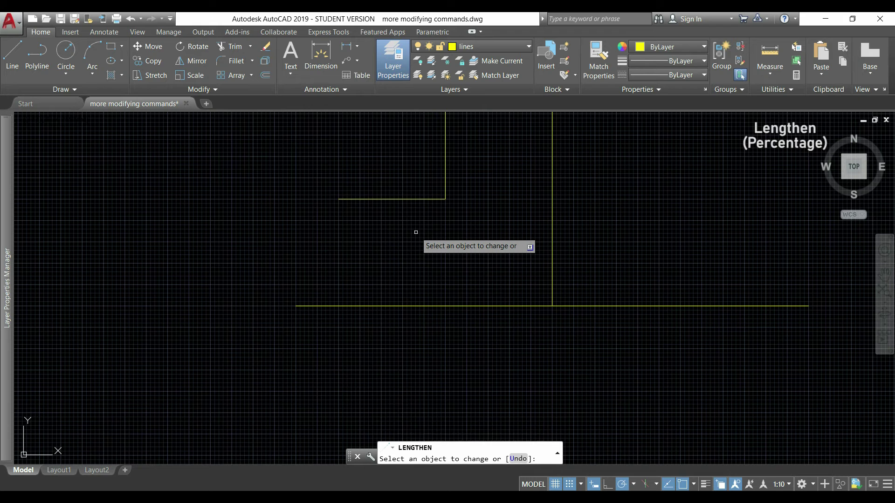
click(386, 200)
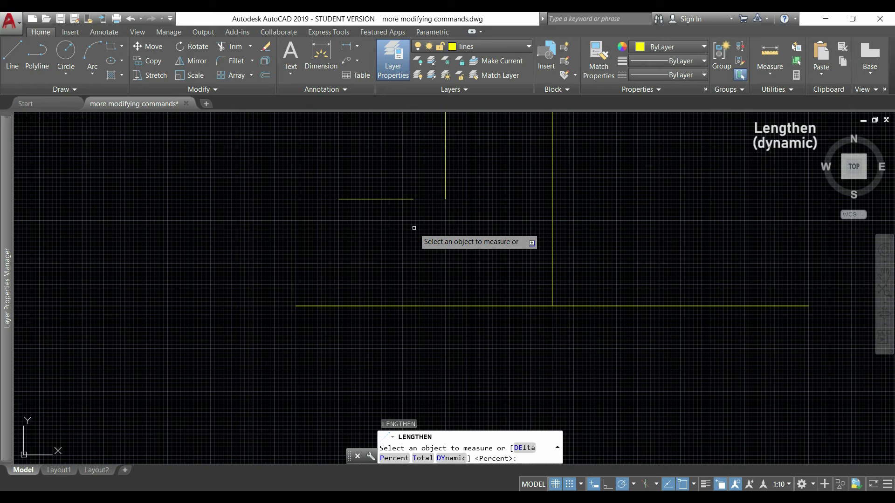
- Dynamically stretch the upper short line to end at the right vertical line's midpoint
text(dy)
key(Return)
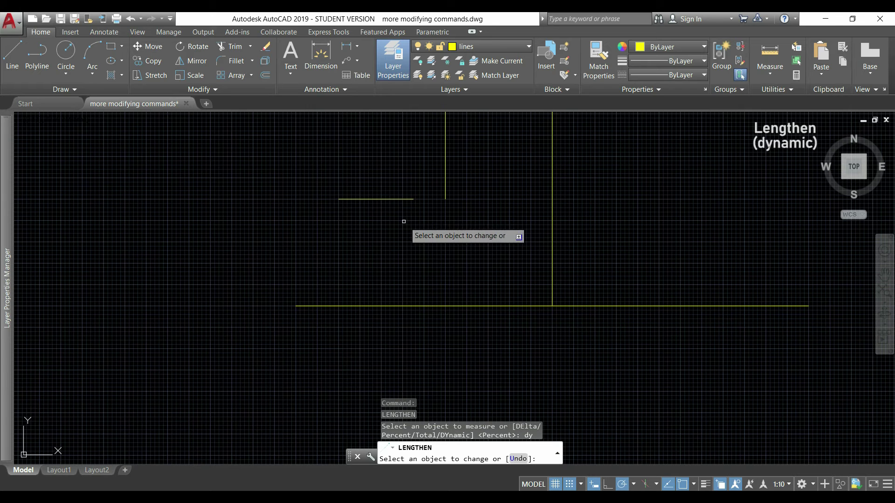
click(395, 200)
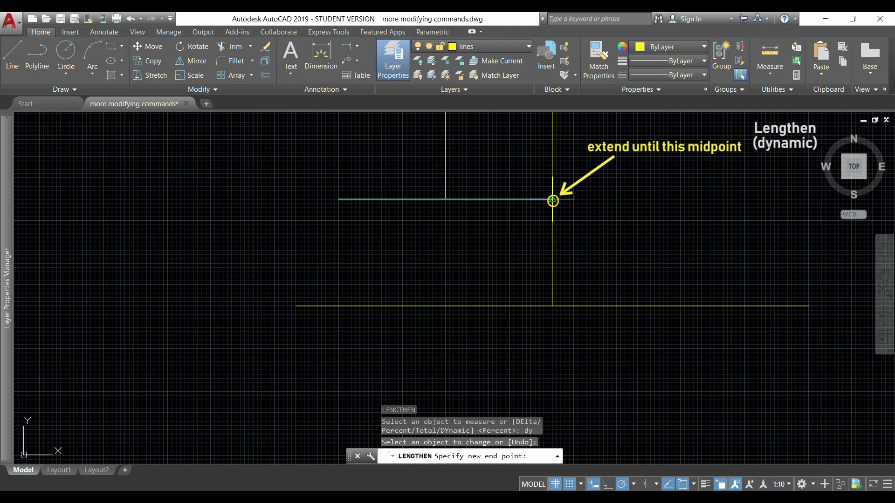
click(552, 200)
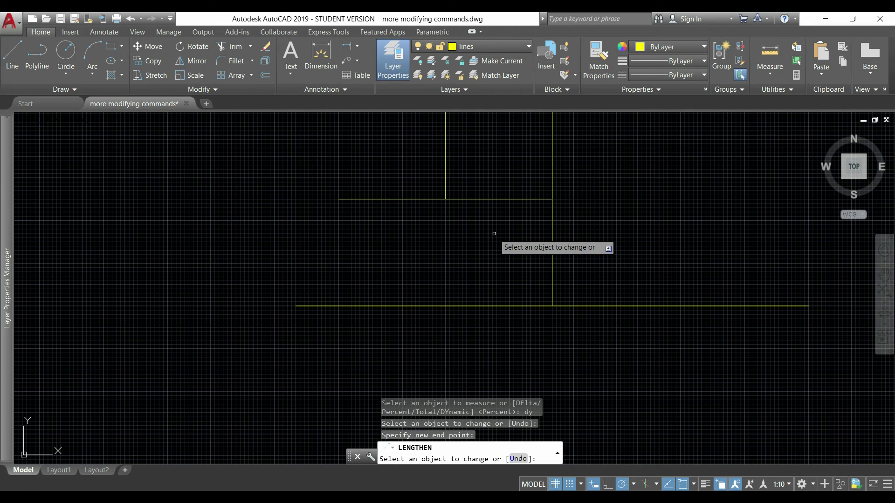
- End Lengthen and start the Break command from the expanded Modify panel
key(Return)
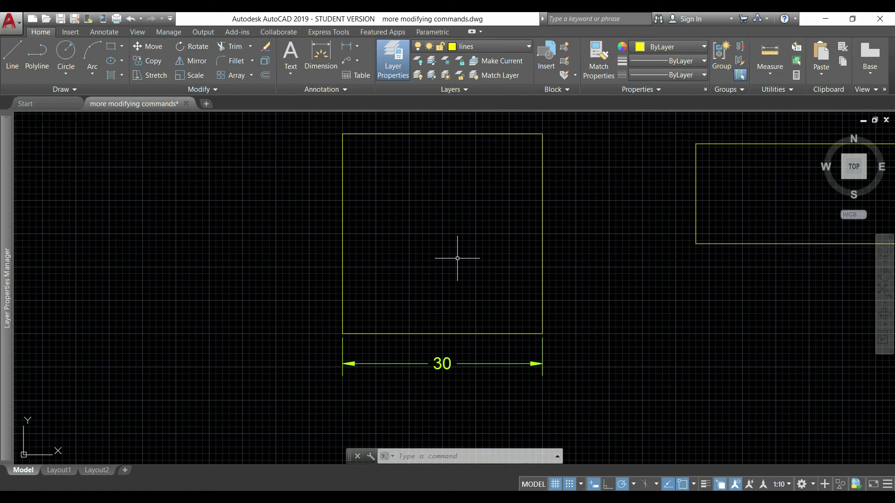
click(215, 91)
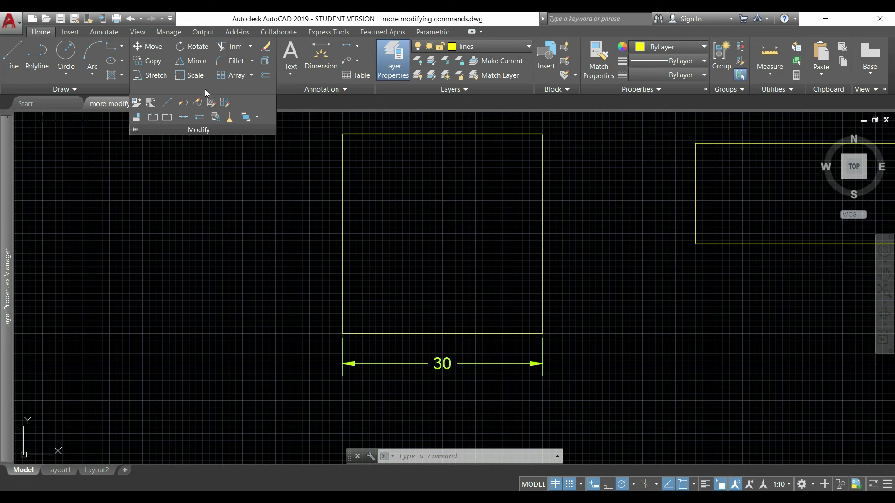
click(153, 117)
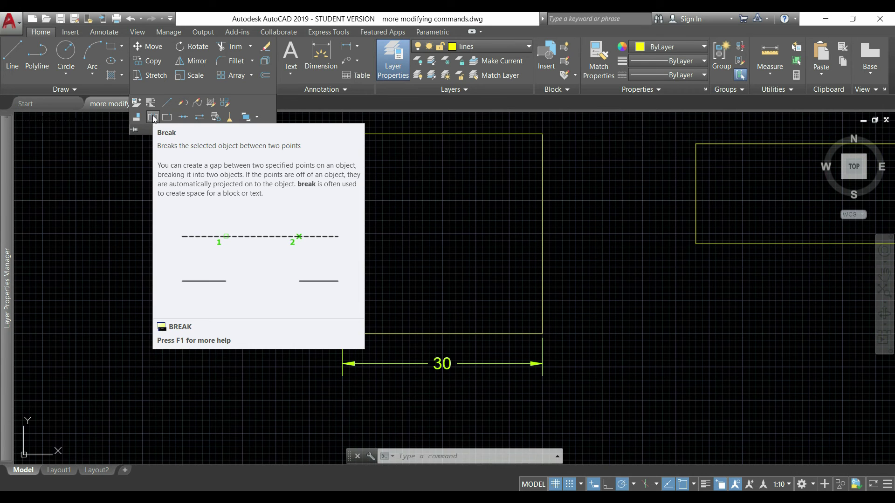
click(154, 117)
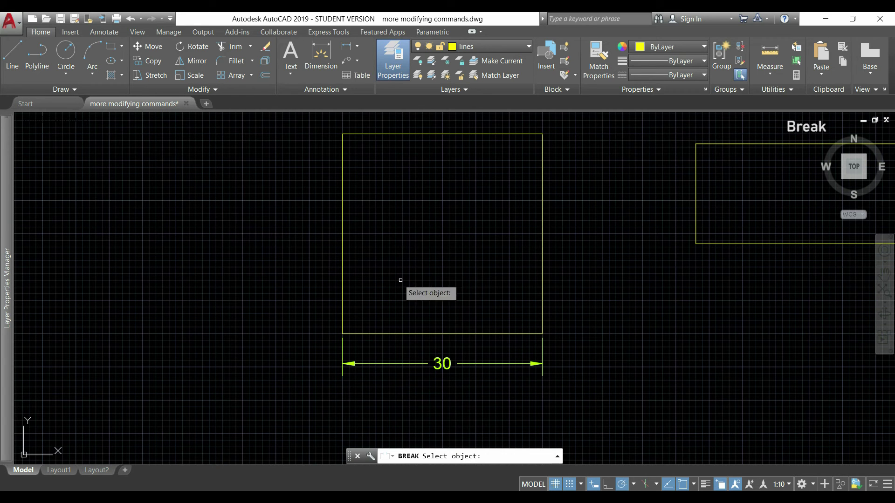
- Break the square's bottom edge between two picked points using the First point option
scroll(468, 332, up, 2)
click(466, 332)
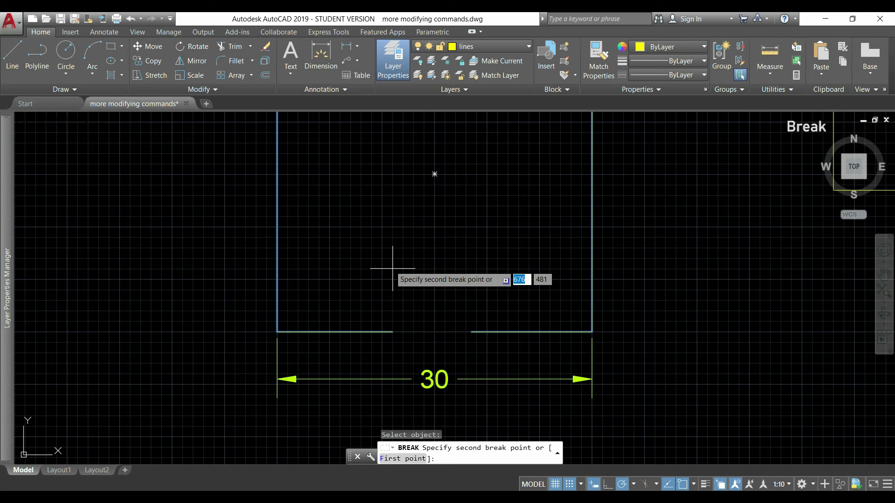
text(f)
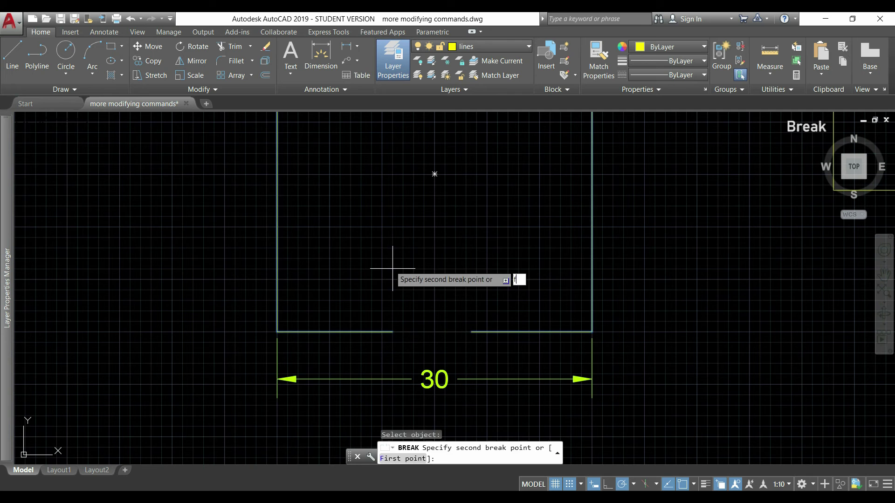
key(Return)
scroll(478, 324, up, 3)
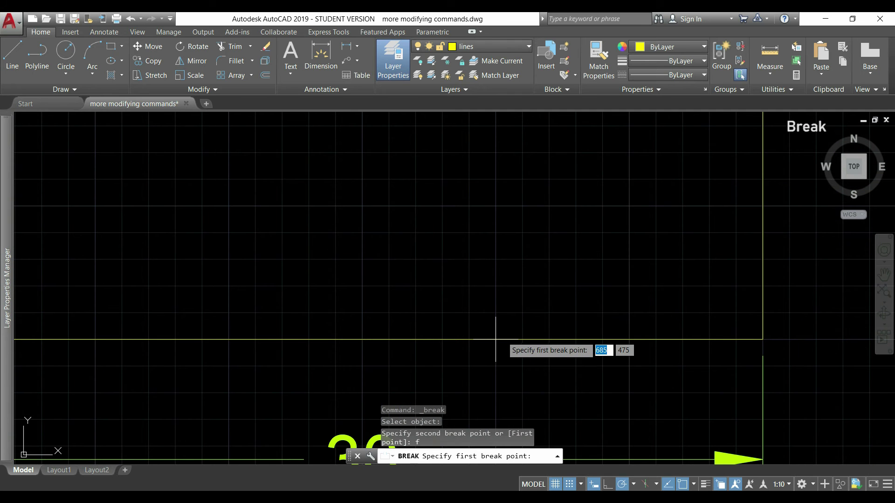
click(496, 313)
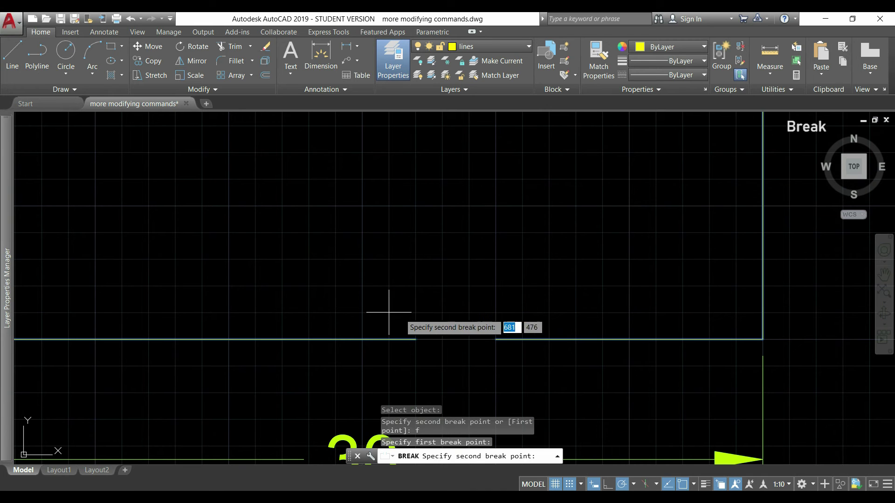
click(228, 313)
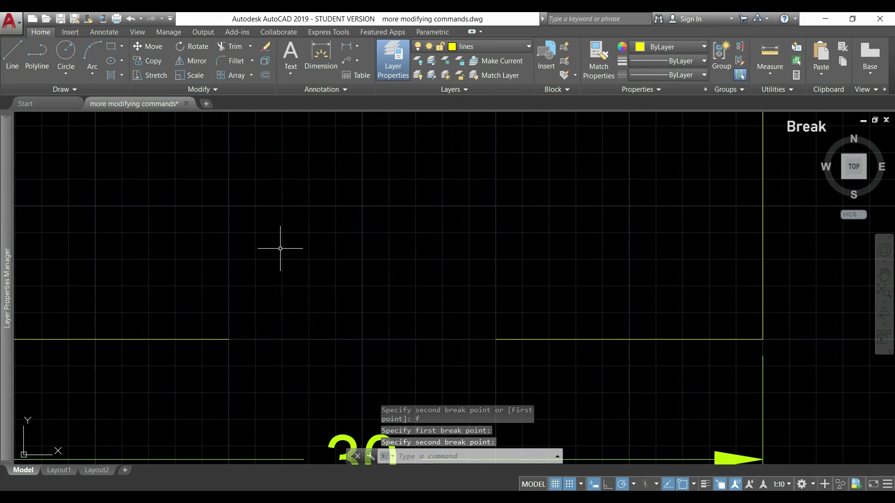
scroll(279, 250, down, 4)
middle_drag(380, 153, 412, 249)
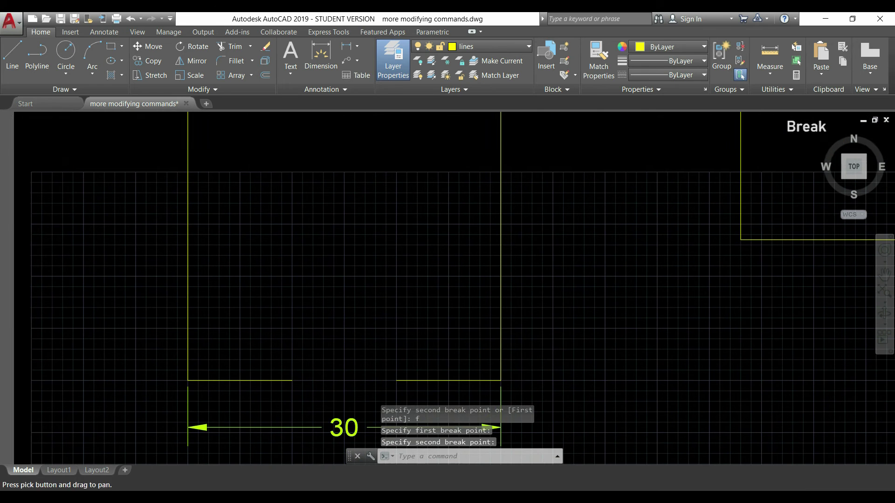
key(Return)
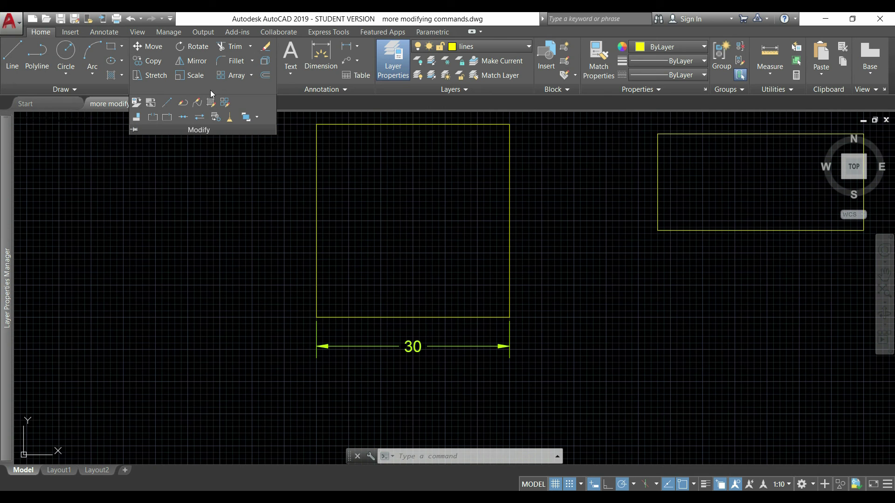
- Split the square's outline at one point on its right edge with Break at Point, then check it
click(169, 117)
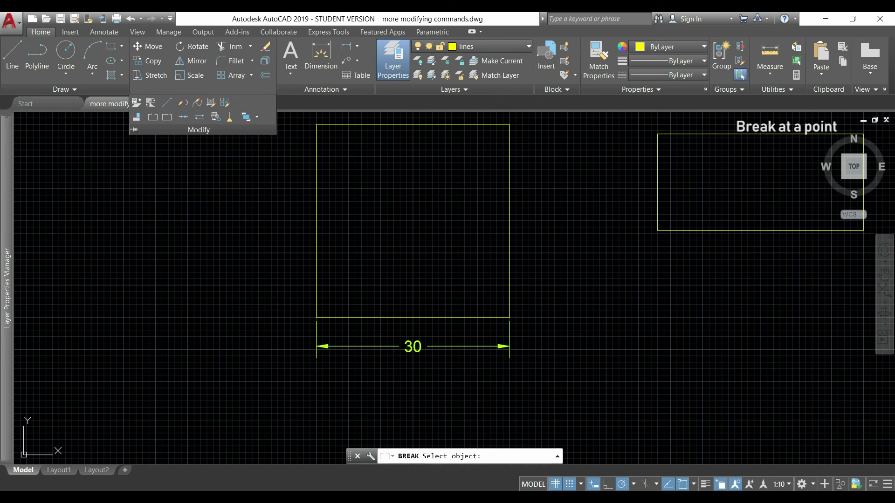
click(317, 256)
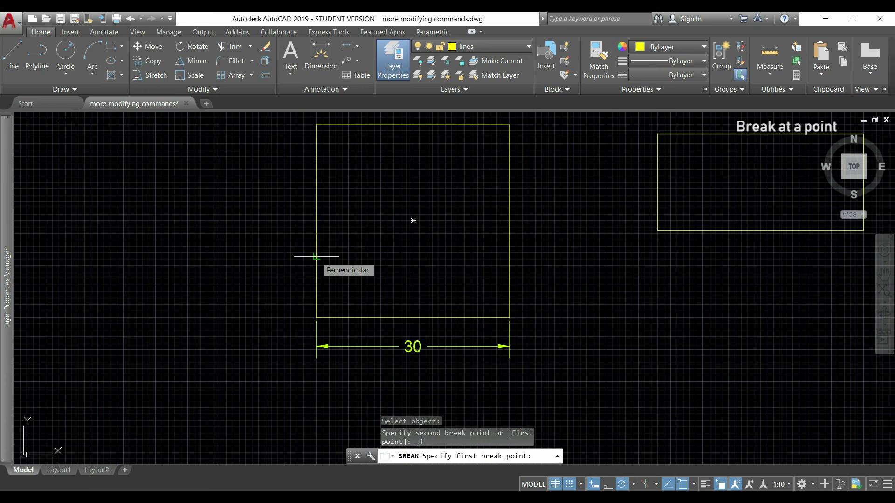
scroll(445, 270, up, 2)
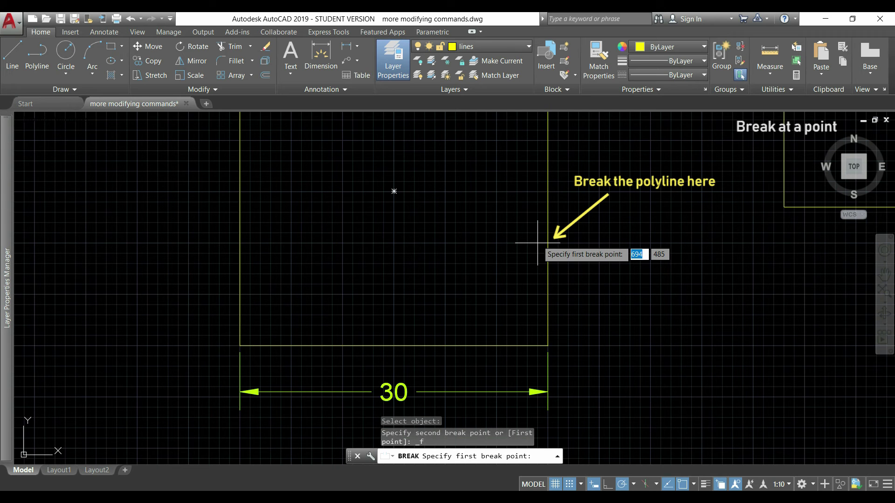
click(537, 241)
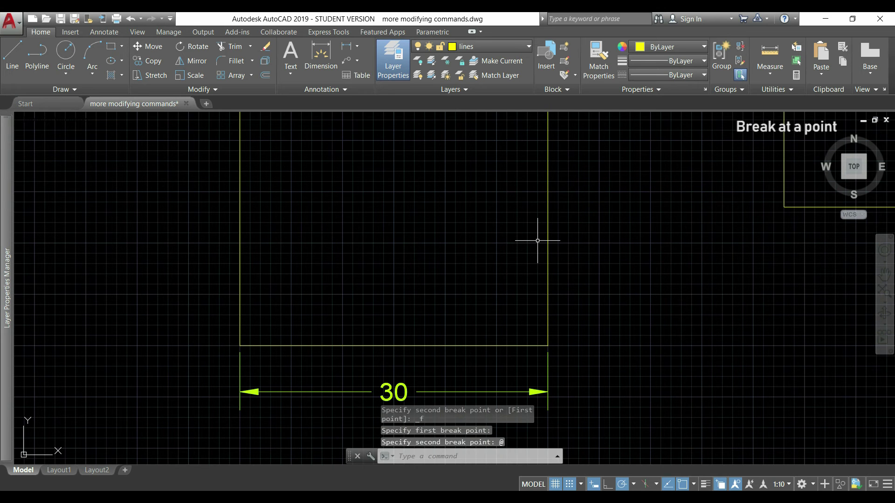
scroll(538, 241, up, 4)
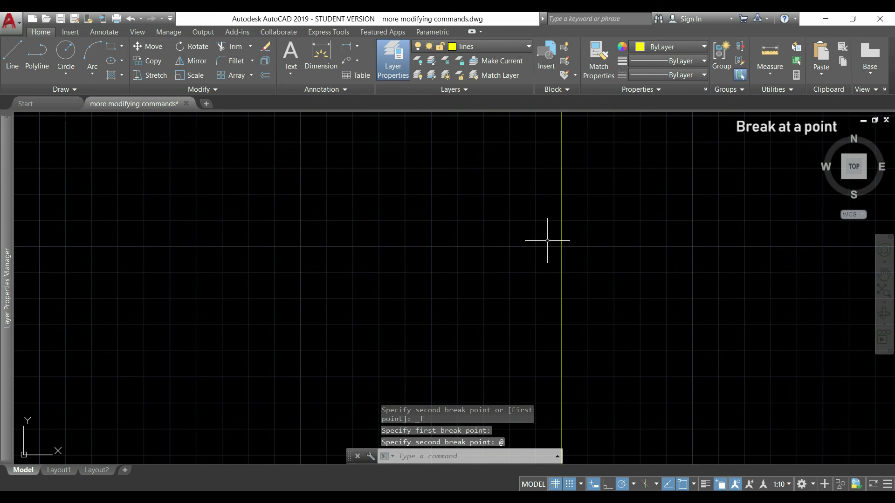
click(563, 281)
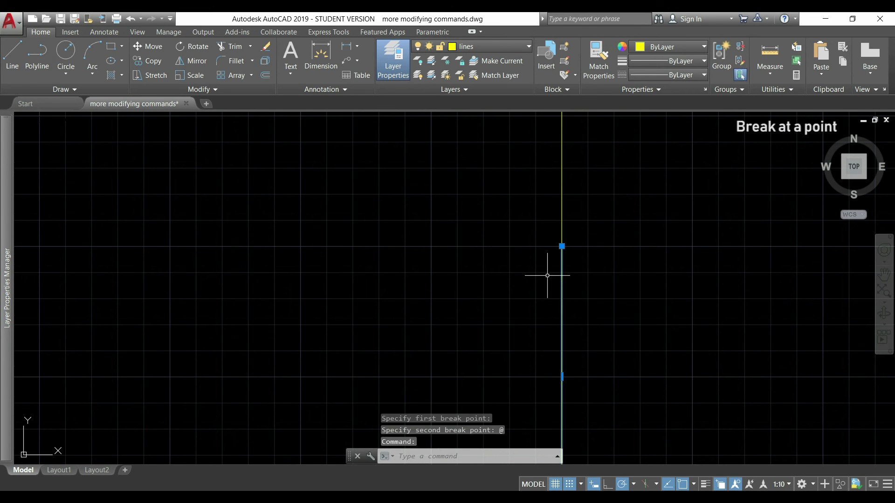
scroll(522, 282, down, 4)
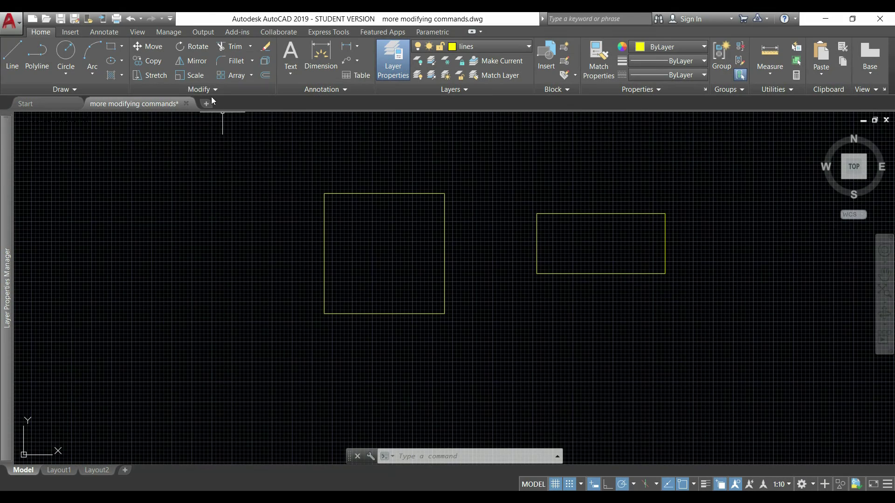
- Align the right rectangle by matching its left corners to the square's right corners
click(211, 90)
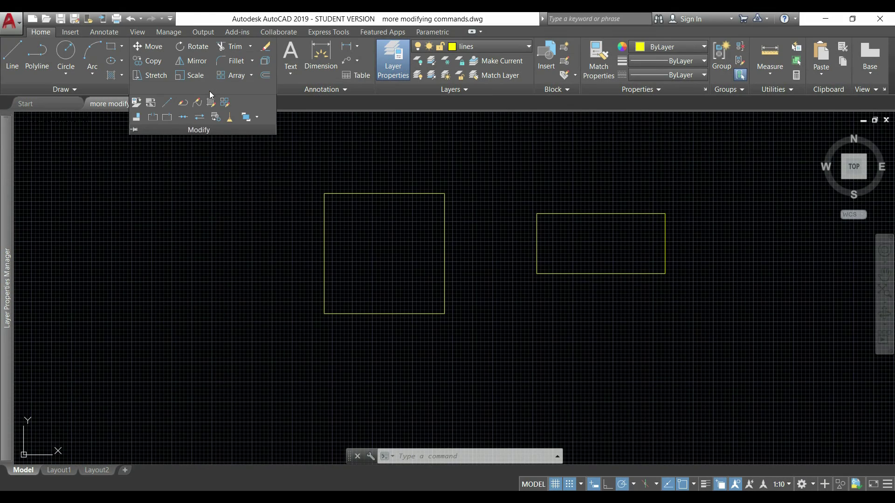
click(139, 119)
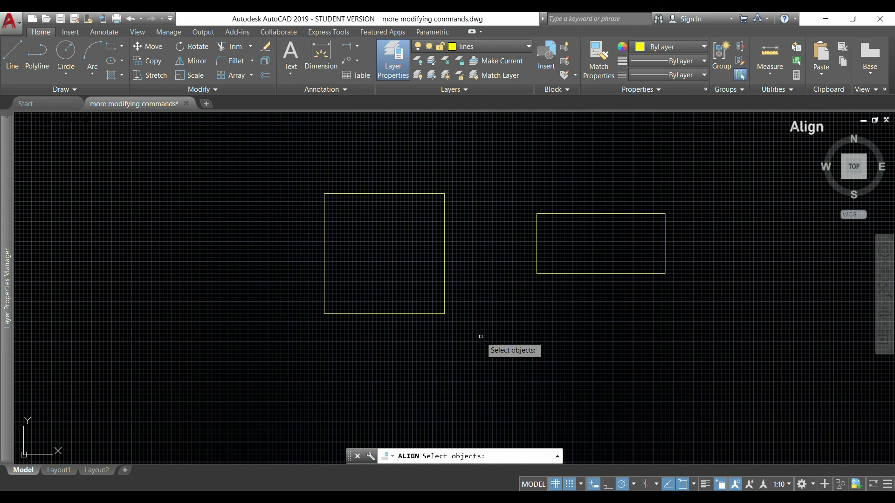
click(536, 250)
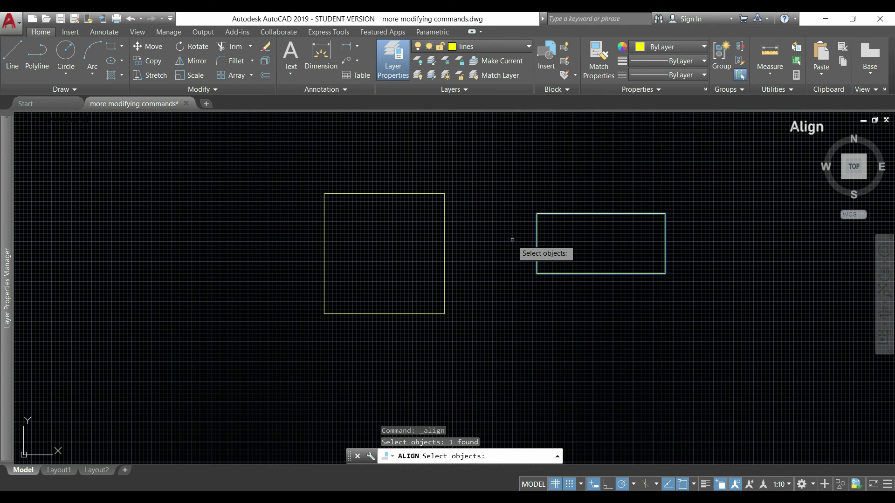
key(Return)
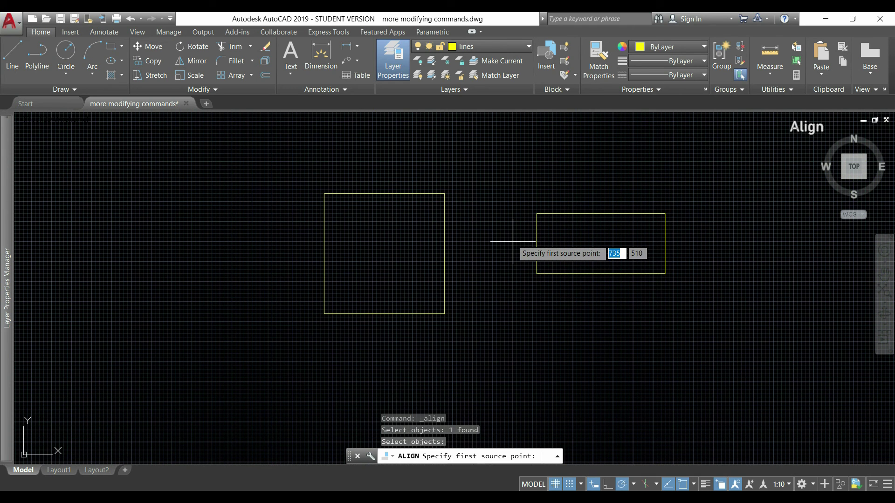
click(537, 214)
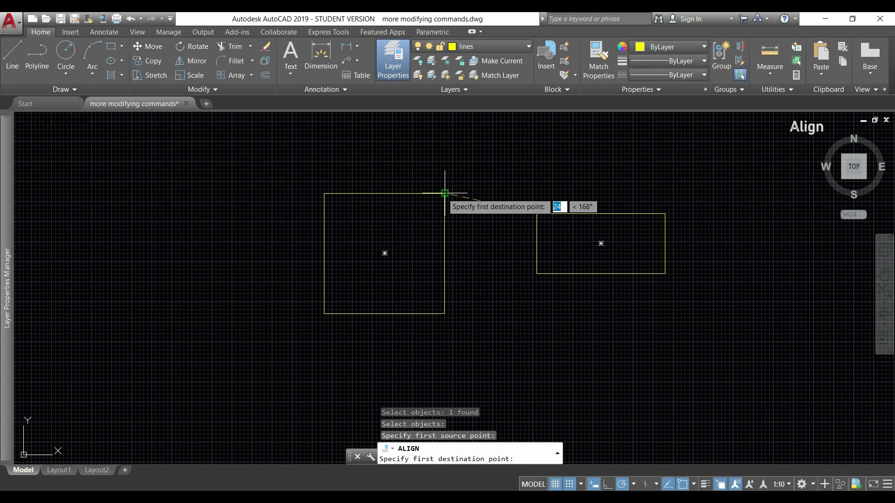
click(444, 193)
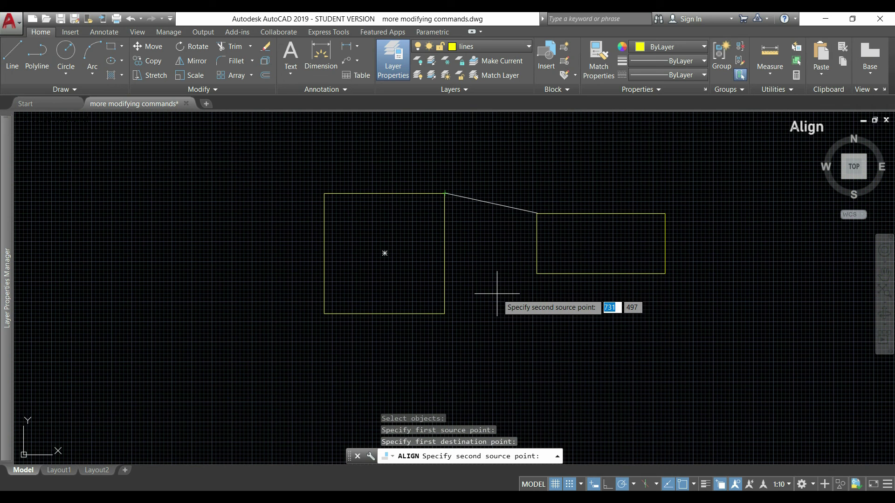
click(537, 274)
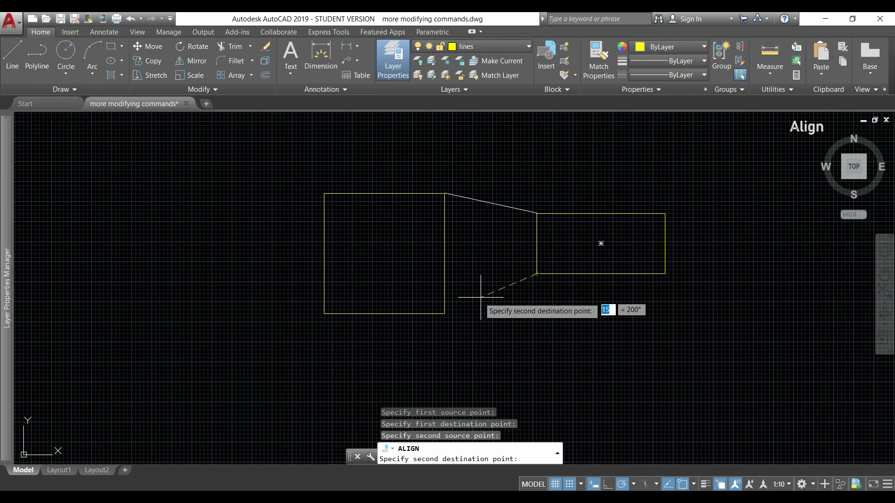
click(445, 313)
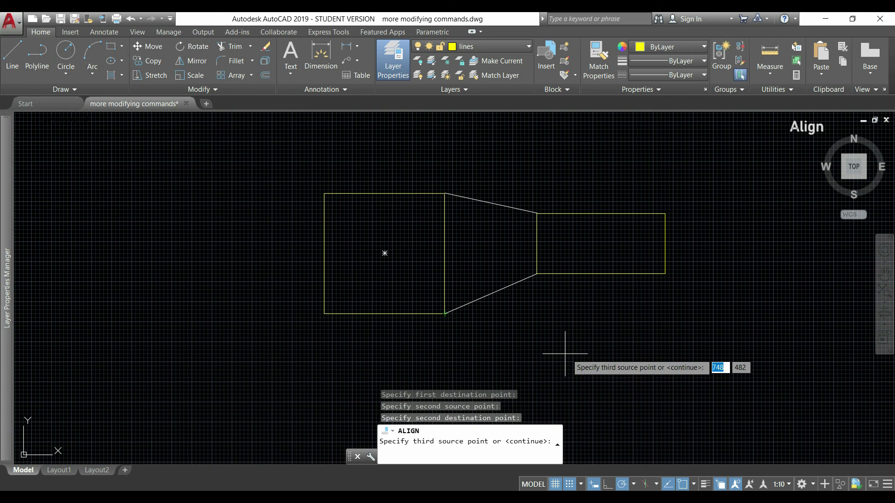
key(Return)
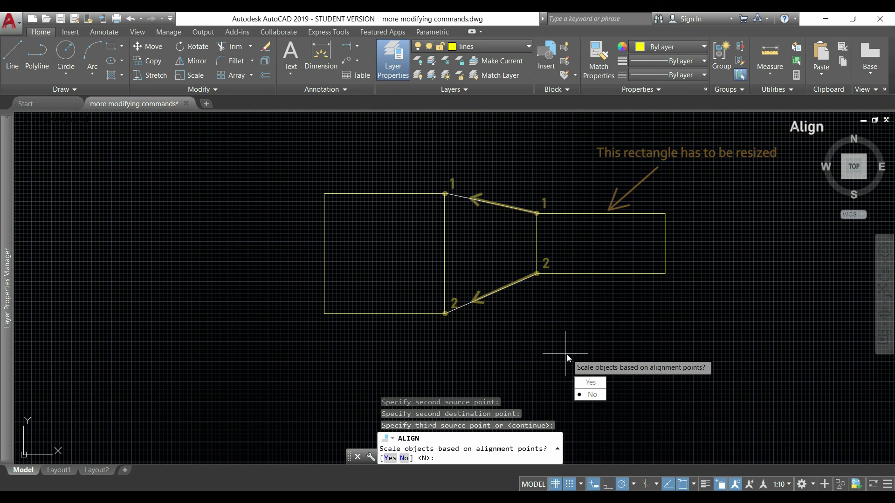
- Apply the alignment with scaling, undo it, and turn snap off
key(Return)
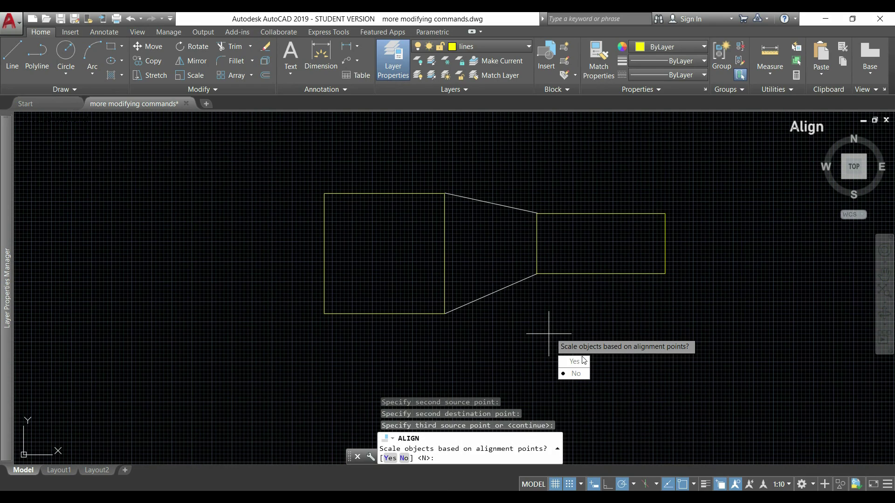
click(581, 362)
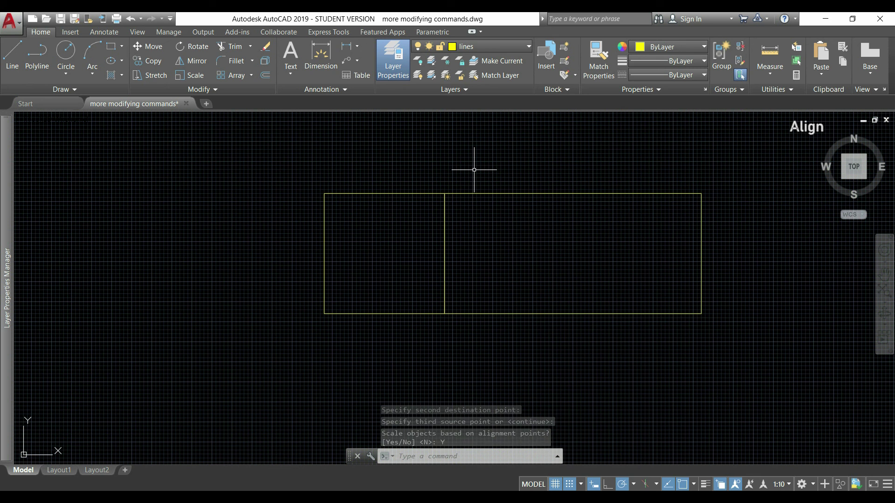
key(ctrl+z)
key(F9)
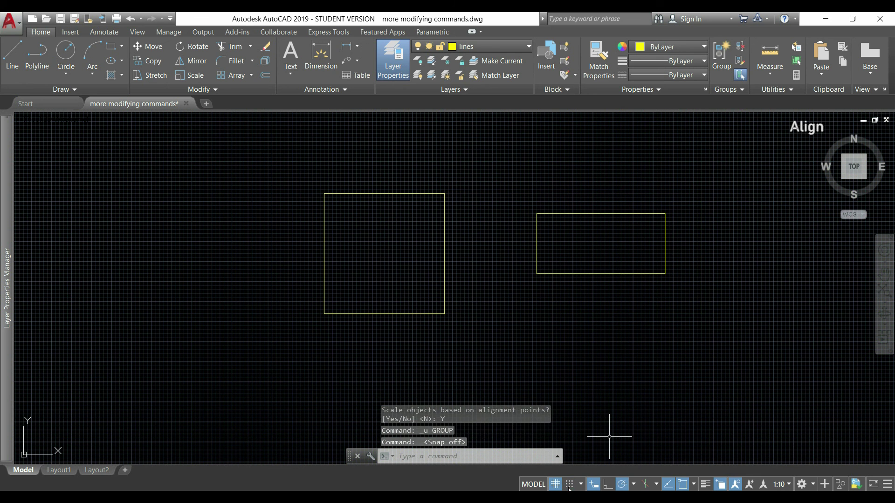
- With the grid hidden, align the rectangle to the square's diagonal corners, scaling it to fit
key(F7)
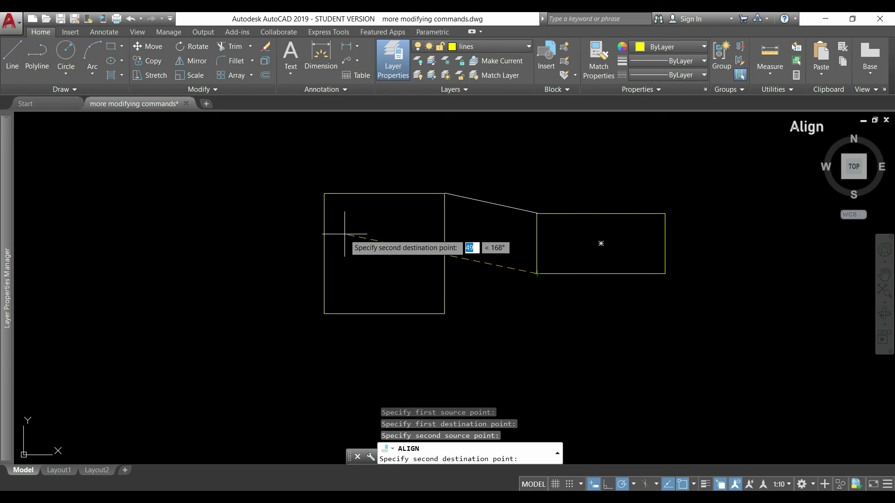
click(324, 314)
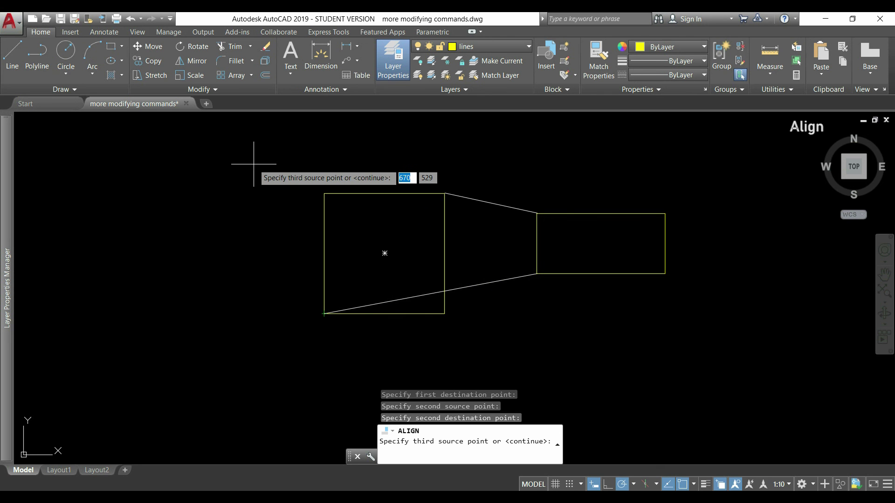
key(Return)
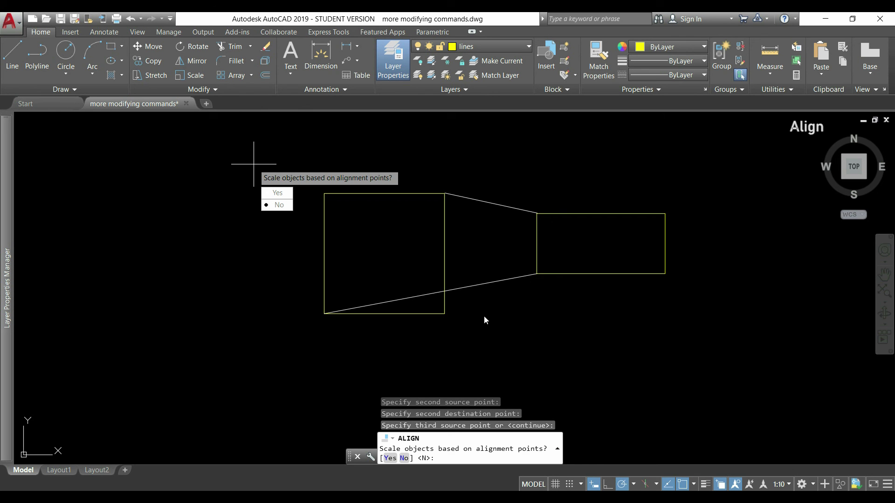
text(n)
key(Return)
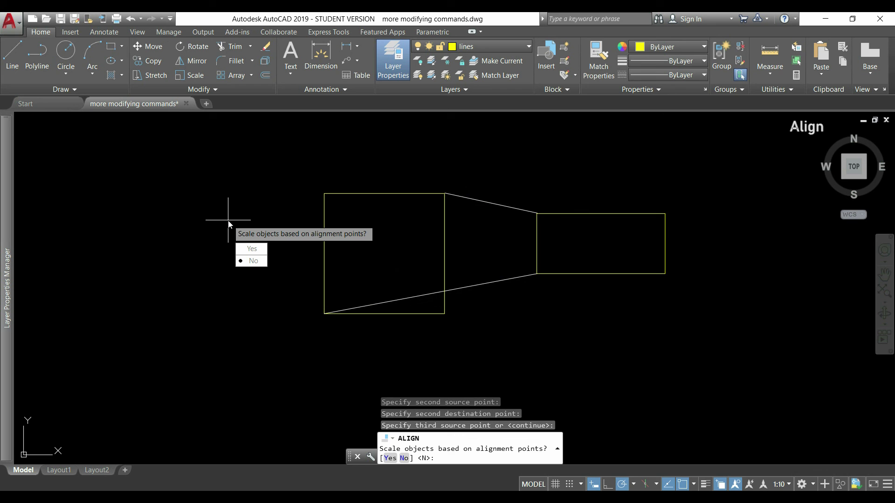
text(y)
key(Return)
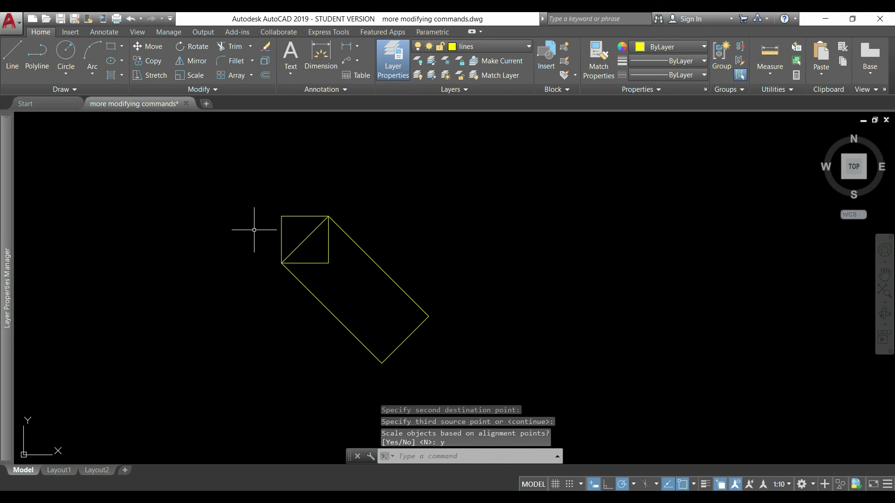